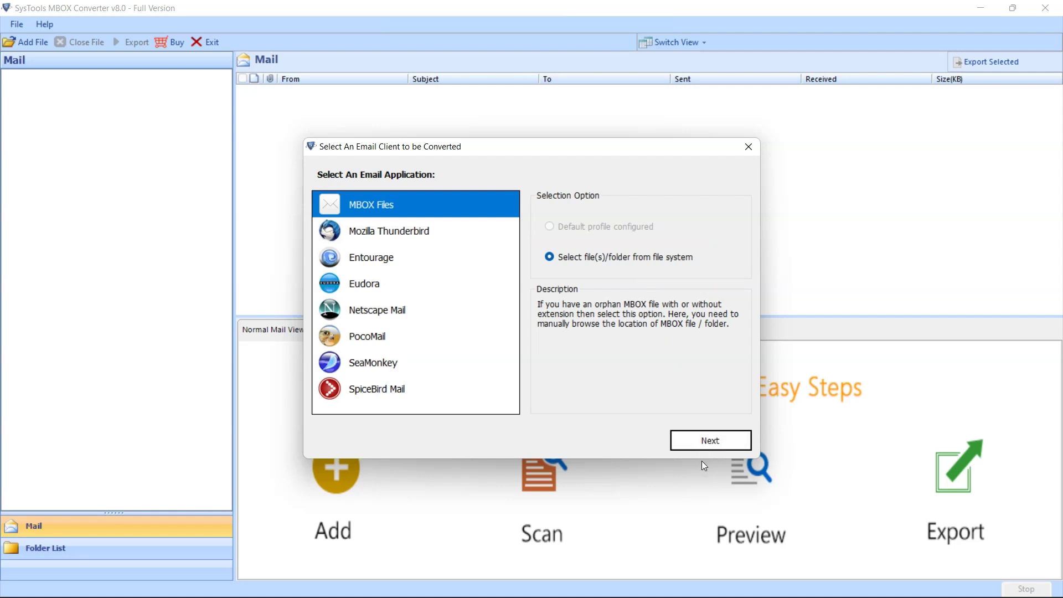
# Load the MBOX files from the folder D:\mbox using folder mode and process them
pyautogui.click(705, 443)
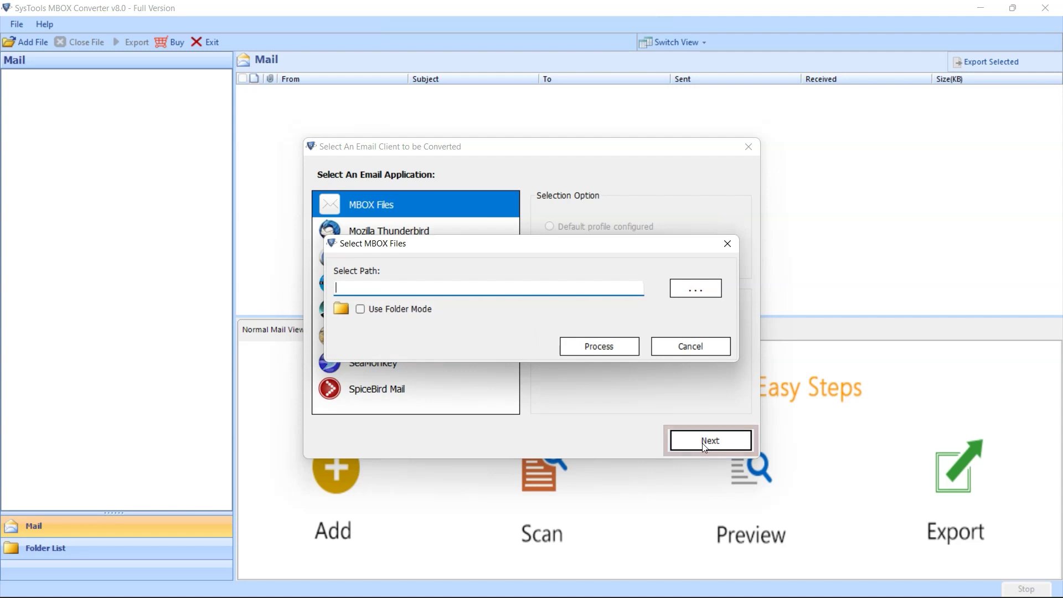
pyautogui.click(361, 311)
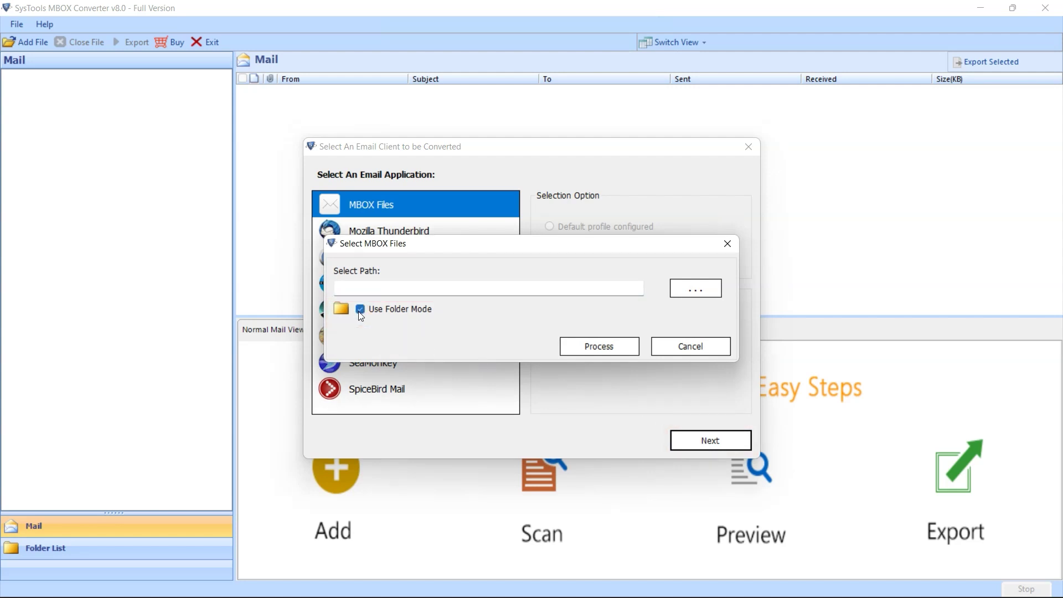
pyautogui.click(691, 297)
pyautogui.click(417, 329)
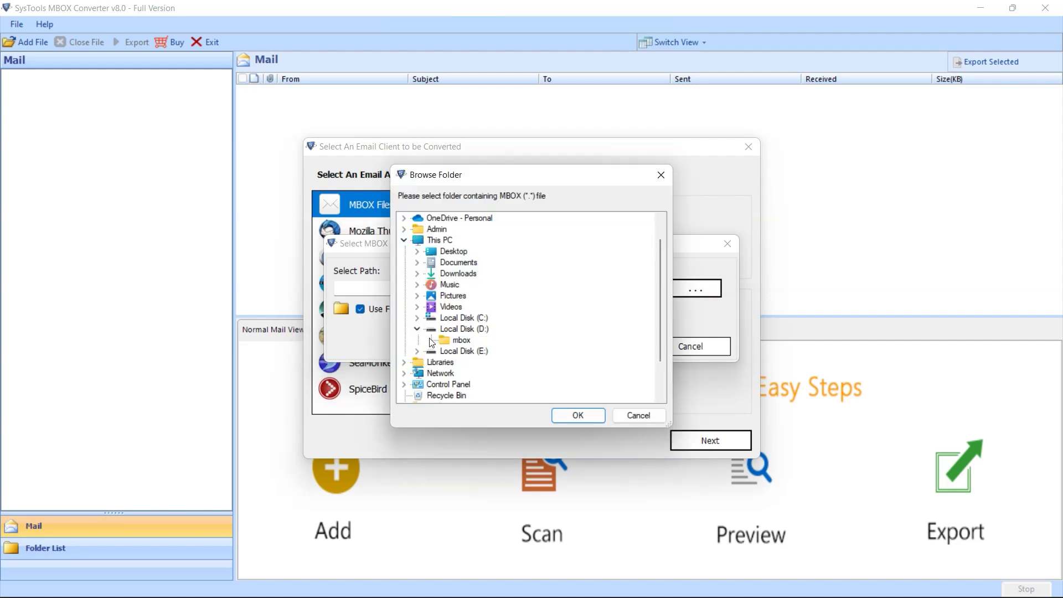
pyautogui.click(462, 340)
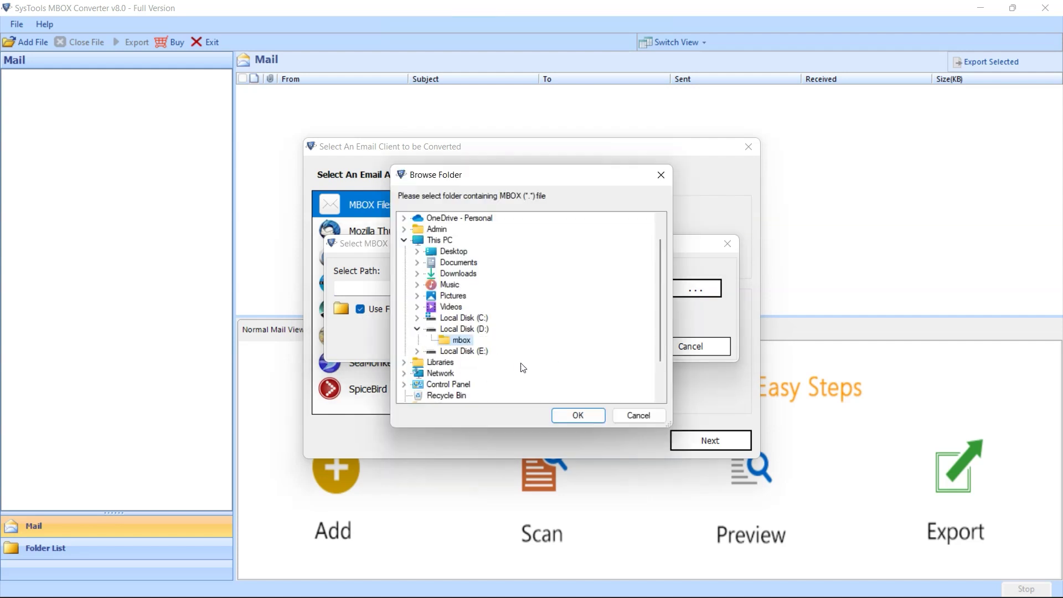
pyautogui.click(576, 414)
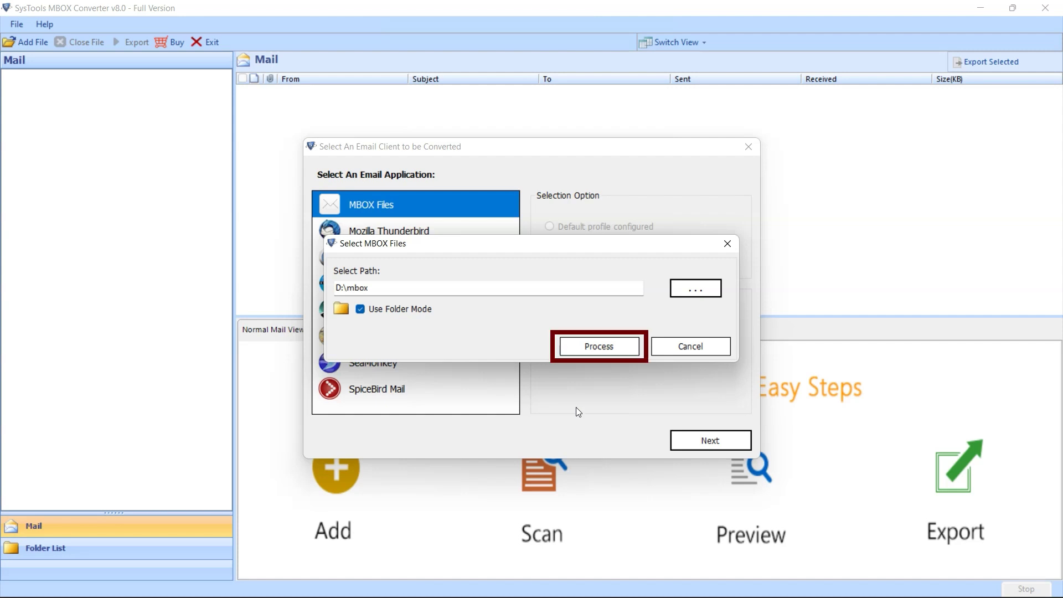
pyautogui.click(595, 350)
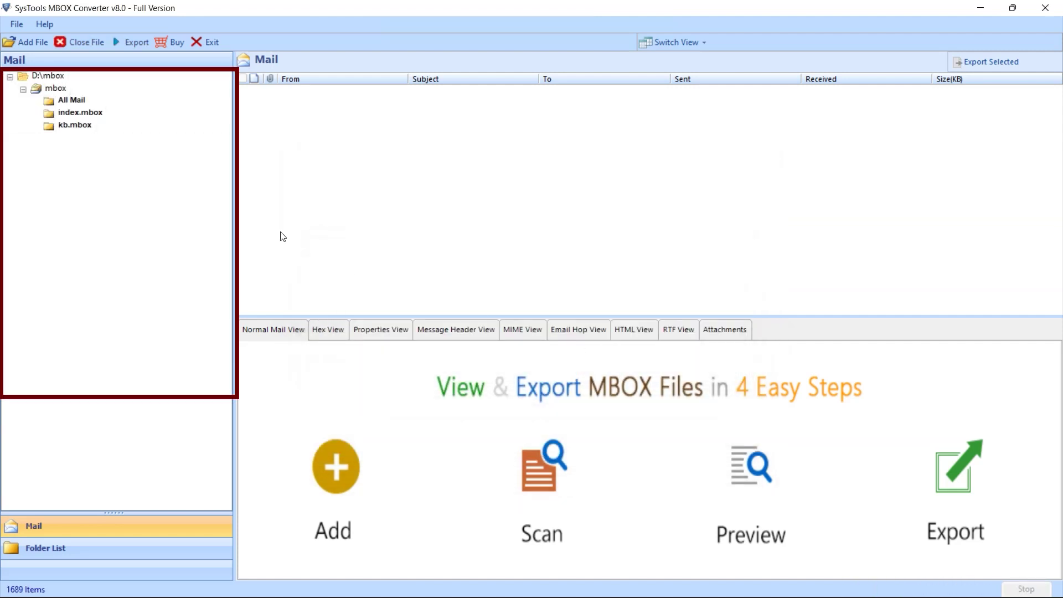
# Examine the first email of index.mbox in every preview view, from hex and properties to attachments, and return to the normal mail view
pyautogui.click(70, 115)
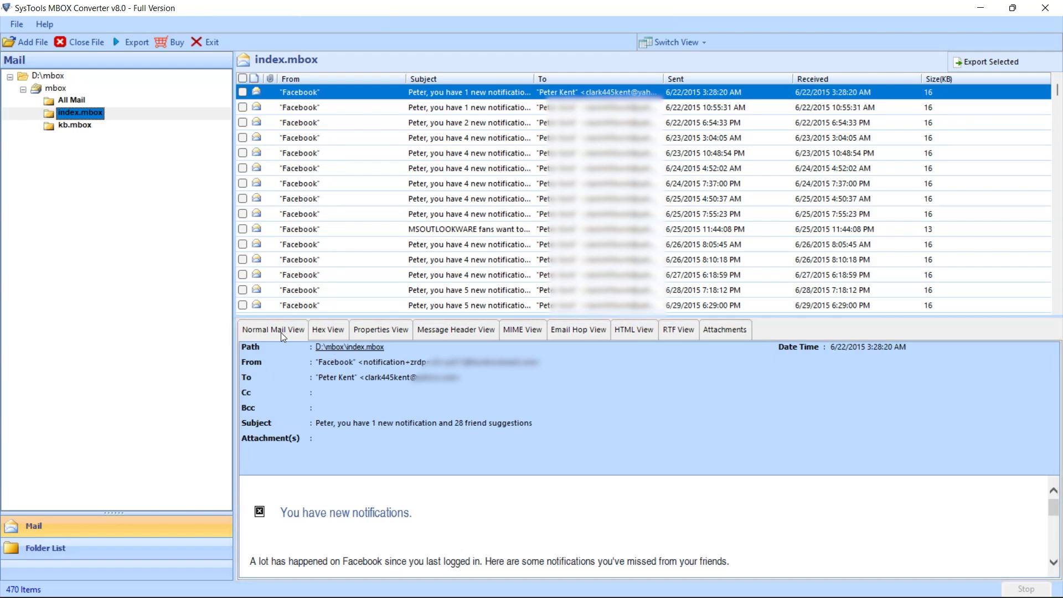
pyautogui.click(333, 335)
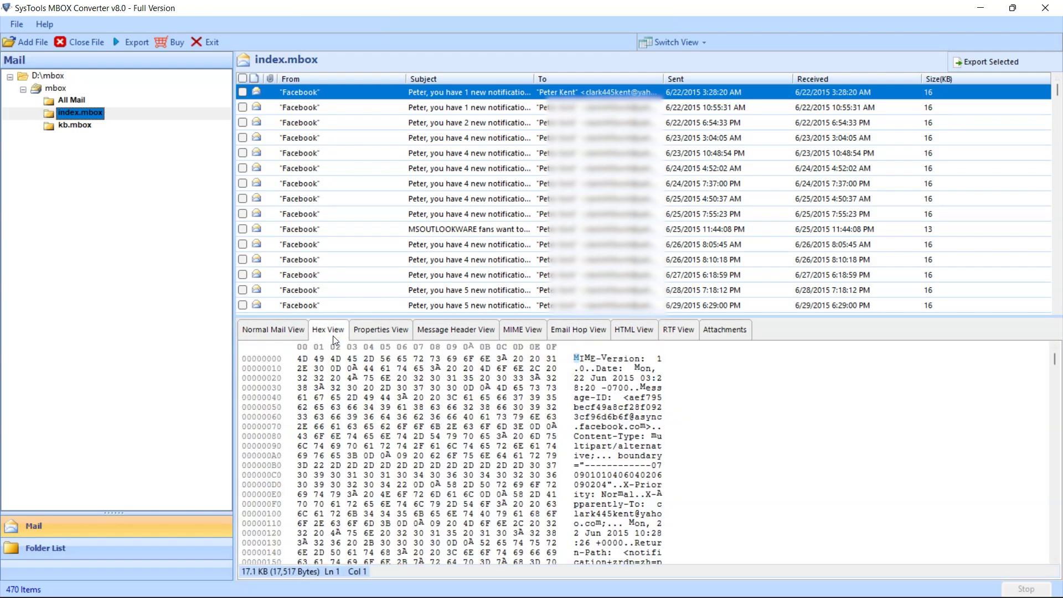
pyautogui.click(369, 333)
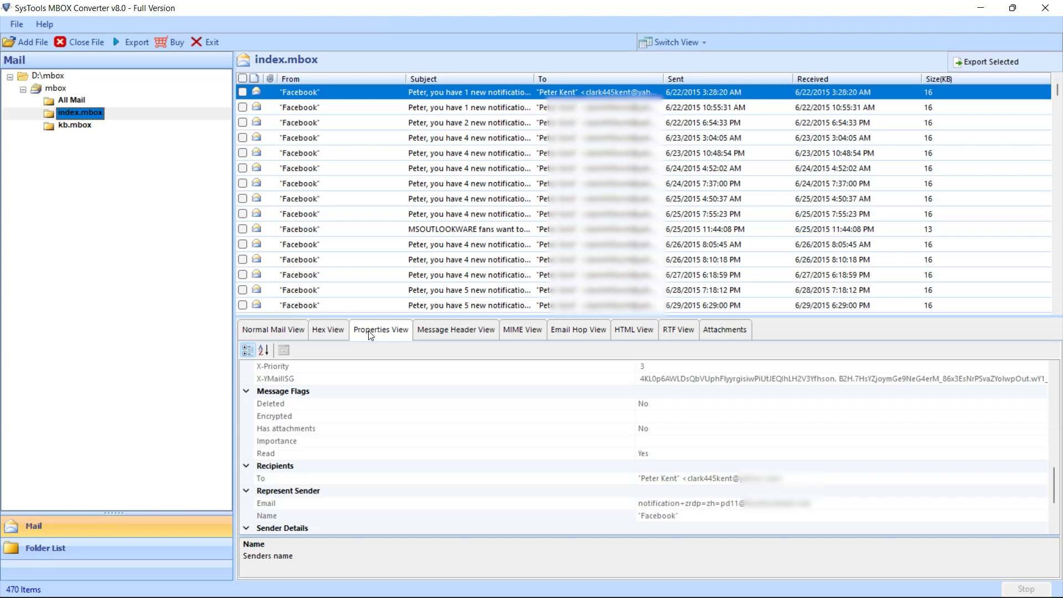
pyautogui.click(434, 332)
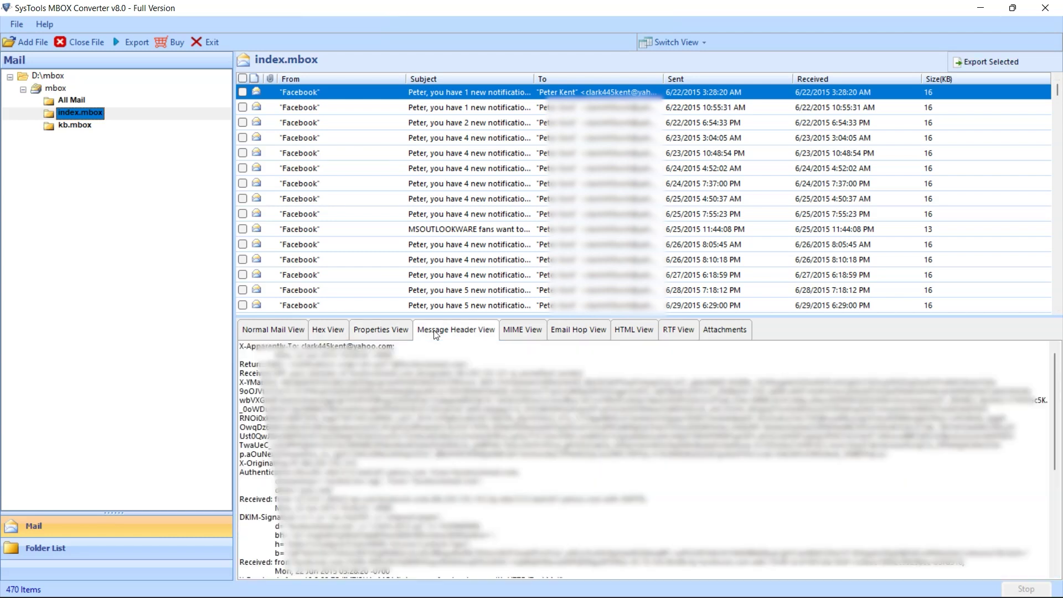
pyautogui.click(508, 331)
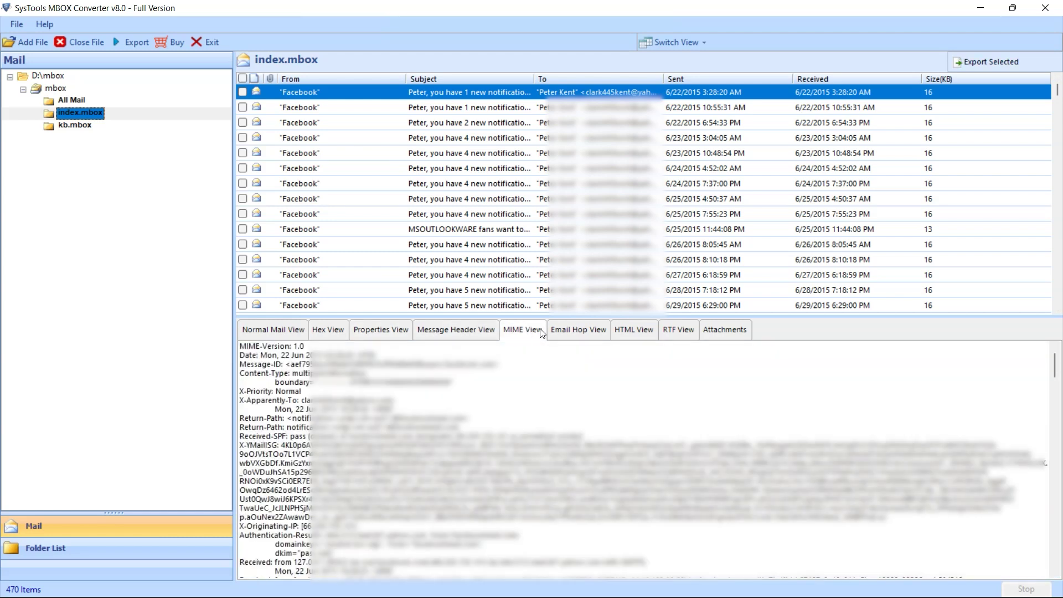
pyautogui.click(566, 330)
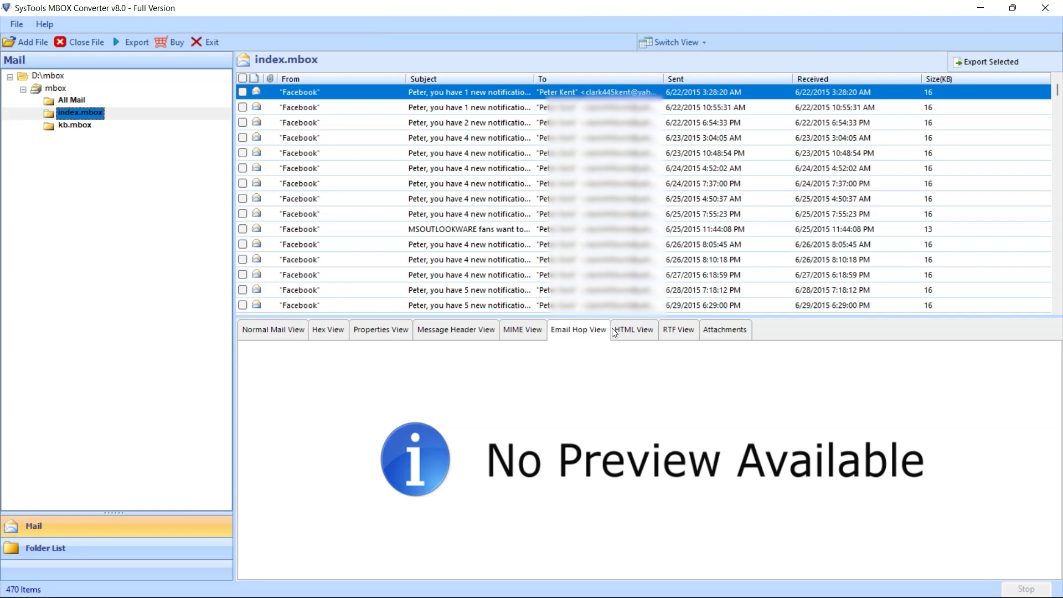
pyautogui.click(629, 332)
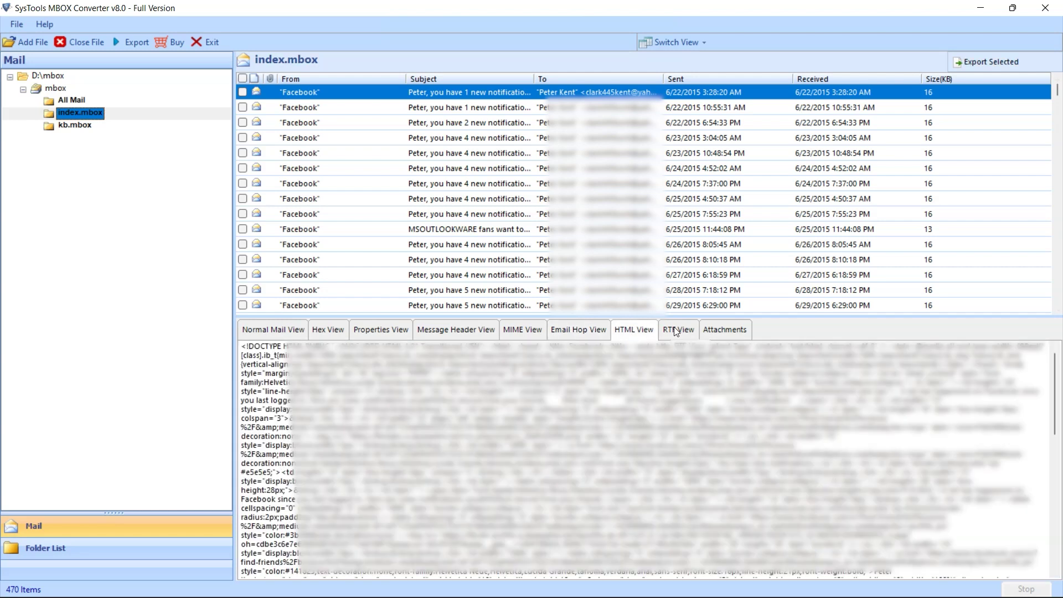
pyautogui.click(676, 331)
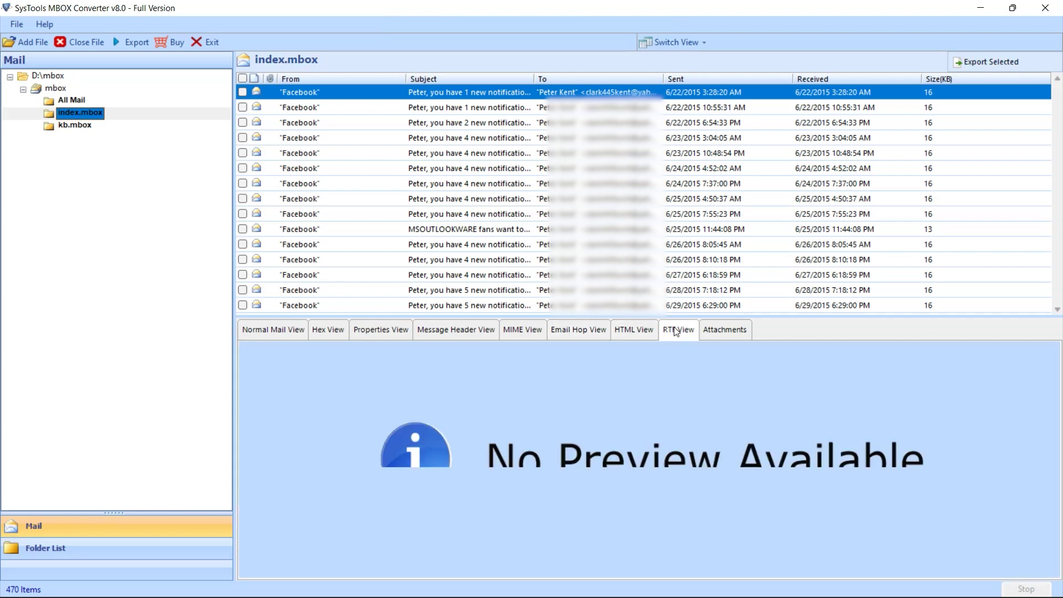
pyautogui.click(719, 331)
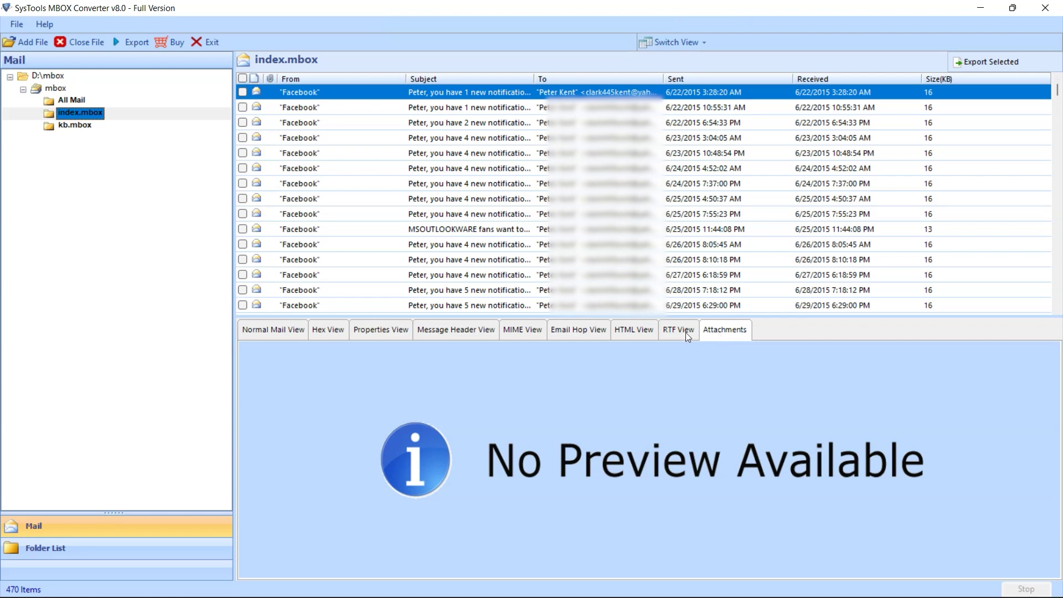
pyautogui.click(277, 330)
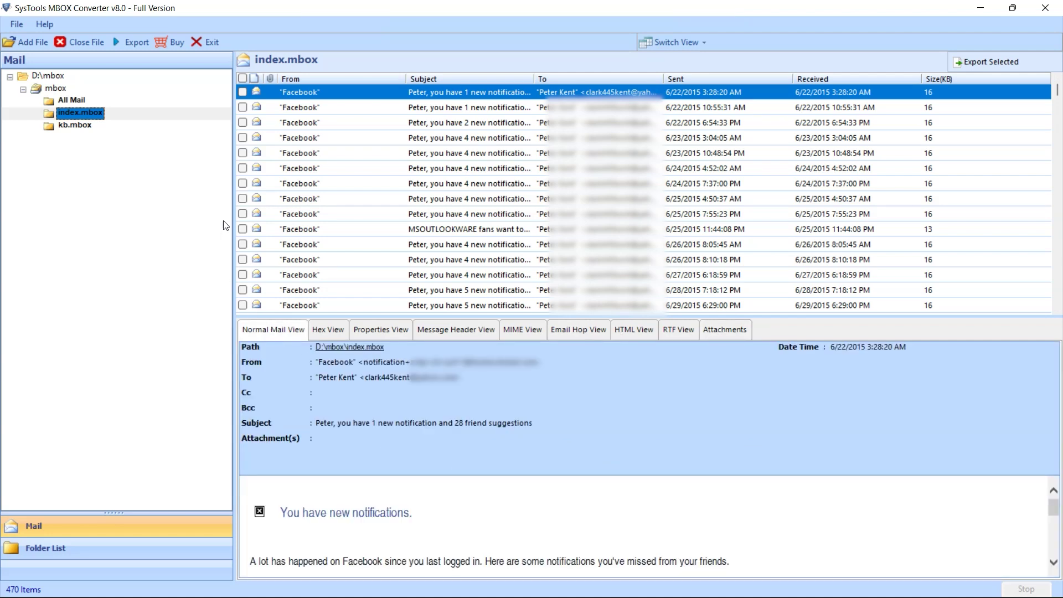
# Mark the emails sent 6/24/2015 7:37:00 PM and 6/25/2015 4:50:37 AM, and check the selected-email export options without exporting
pyautogui.moveTo(242, 183); pyautogui.dragTo(242, 200)
pyautogui.click(242, 199)
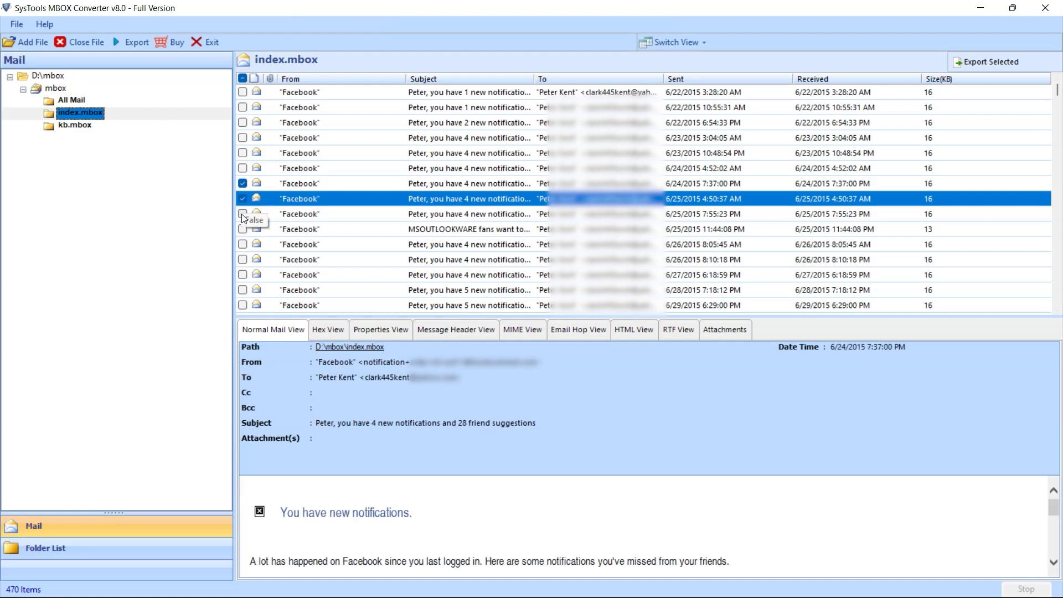
pyautogui.click(962, 62)
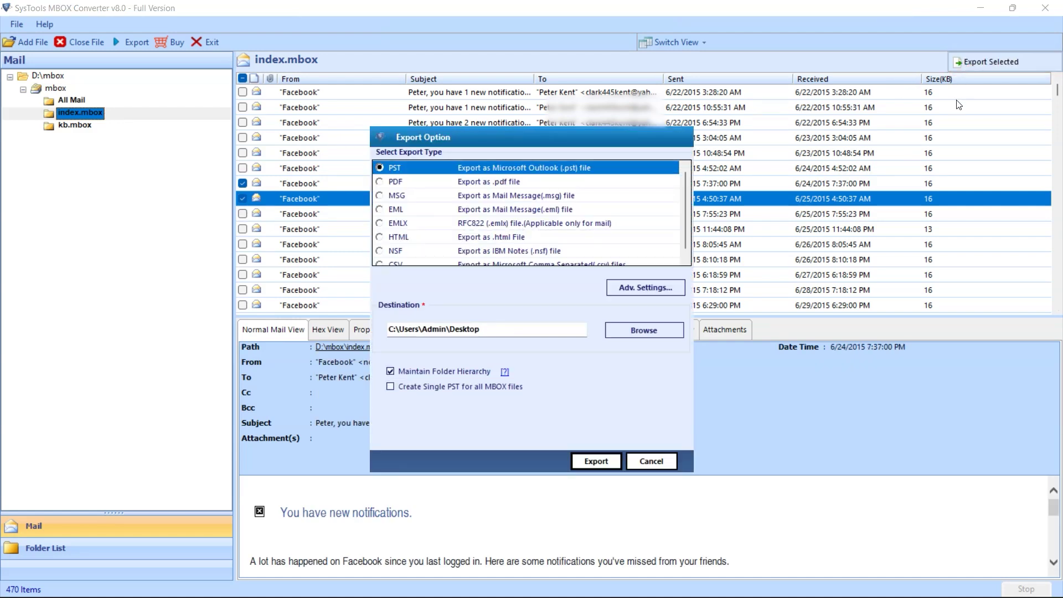
pyautogui.click(652, 460)
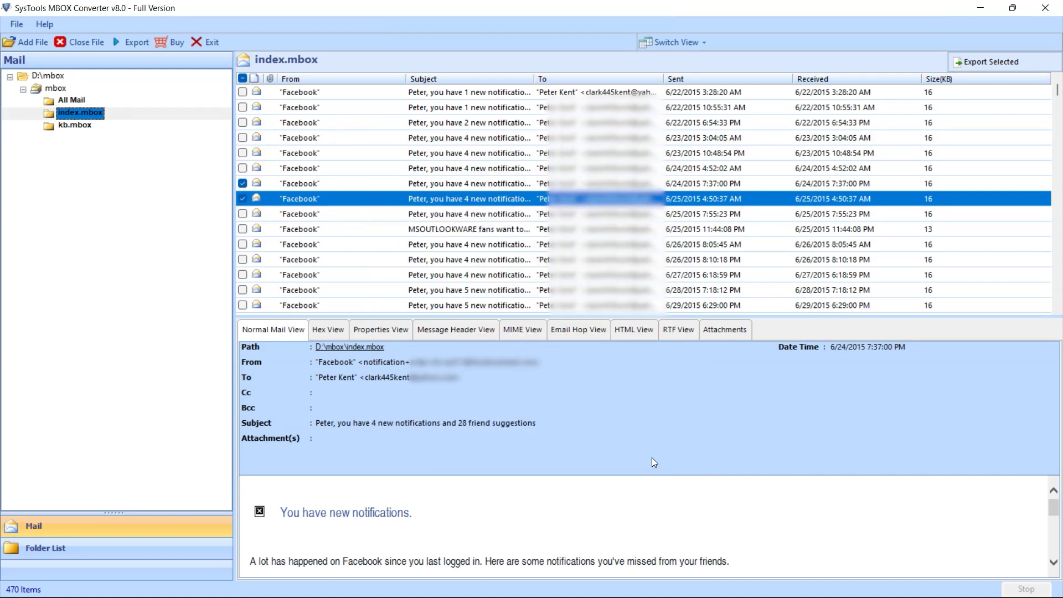
# Set up a folder-level export of index.mbox with NSF as the export type
pyautogui.click(128, 43)
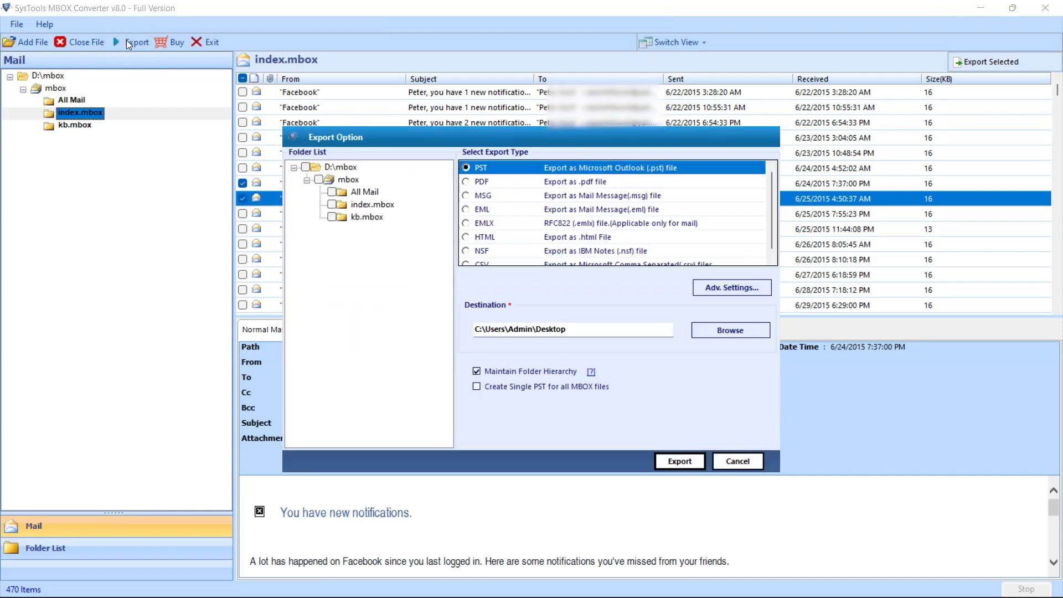
pyautogui.click(332, 204)
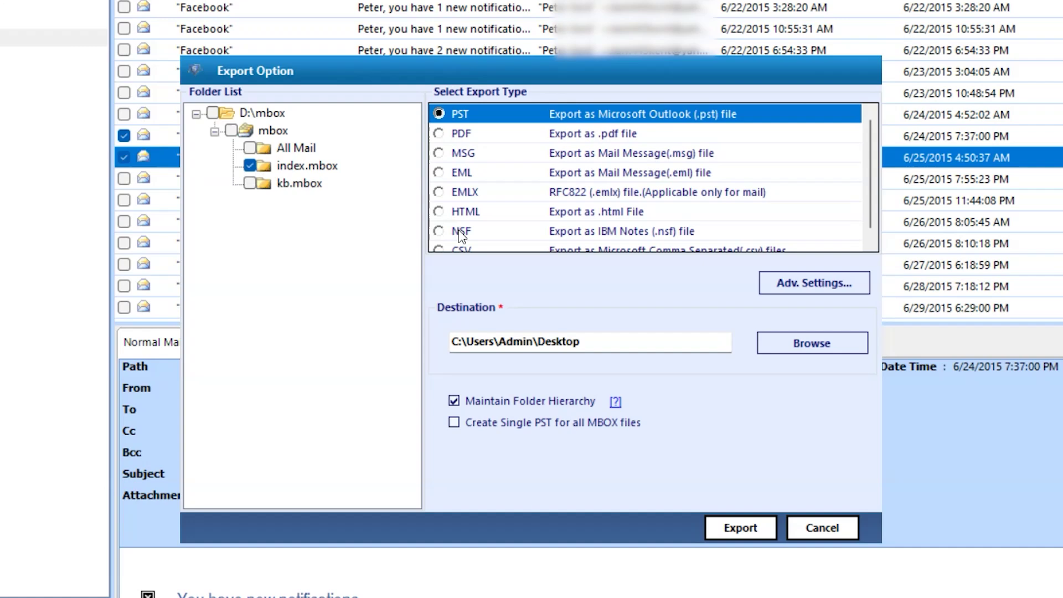
pyautogui.click(439, 231)
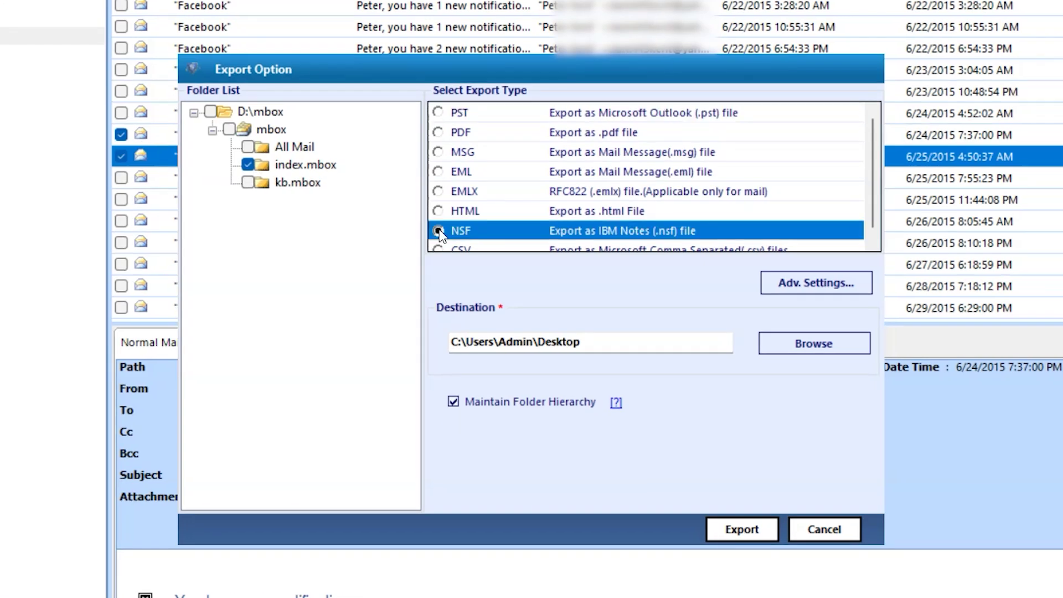
# In the advanced NSF settings, enable splitting of the NSF file after 100 MB
pyautogui.click(788, 284)
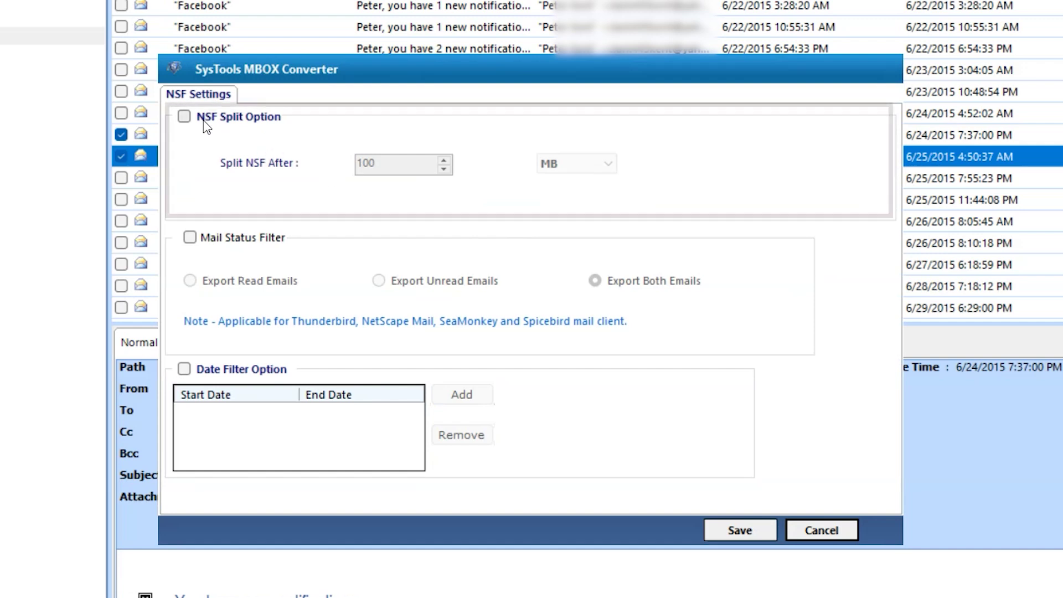
pyautogui.click(186, 117)
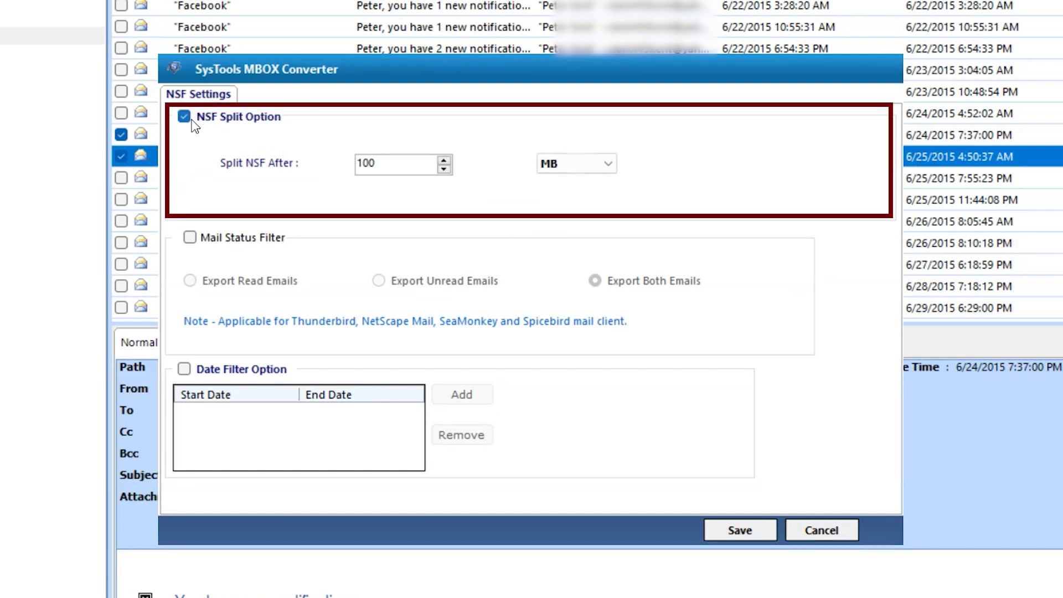
pyautogui.click(444, 169)
pyautogui.click(582, 166)
pyautogui.click(584, 172)
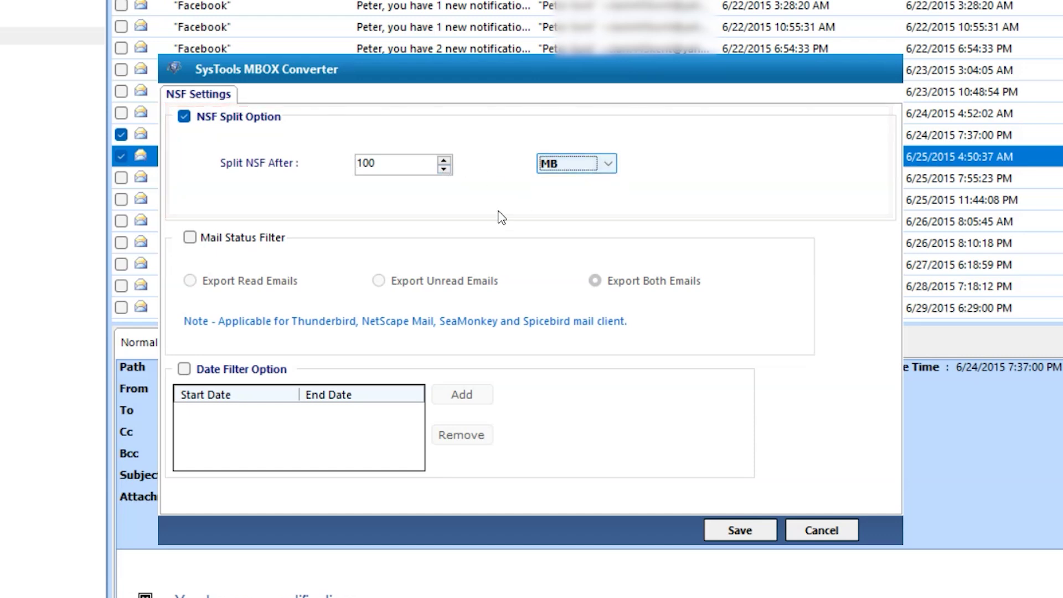
# Enable the mail status filter with both read and unread emails exported, and turn on the date filter
pyautogui.click(192, 240)
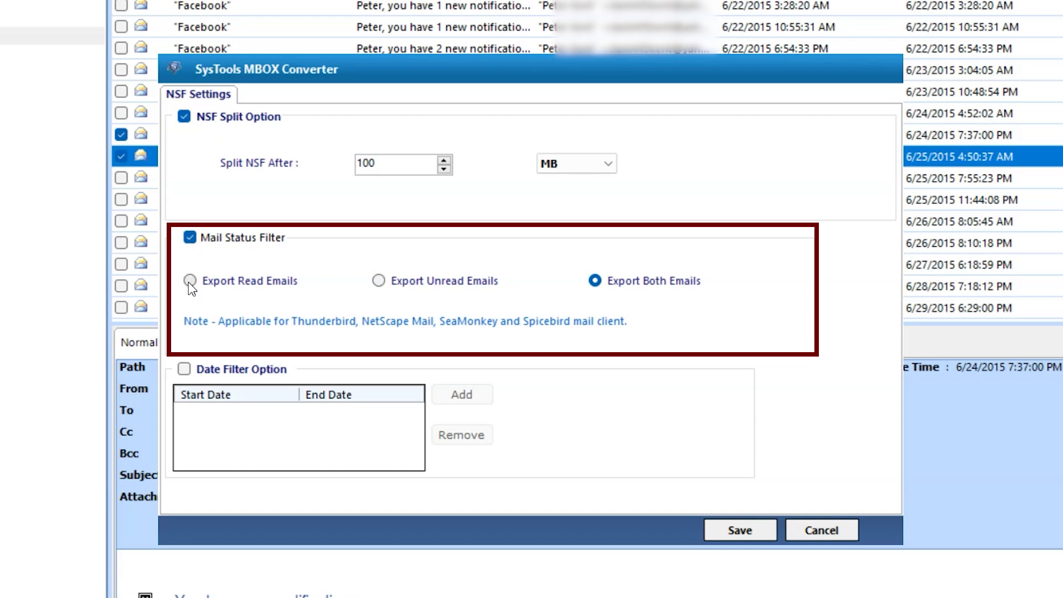
pyautogui.click(379, 281)
pyautogui.click(596, 281)
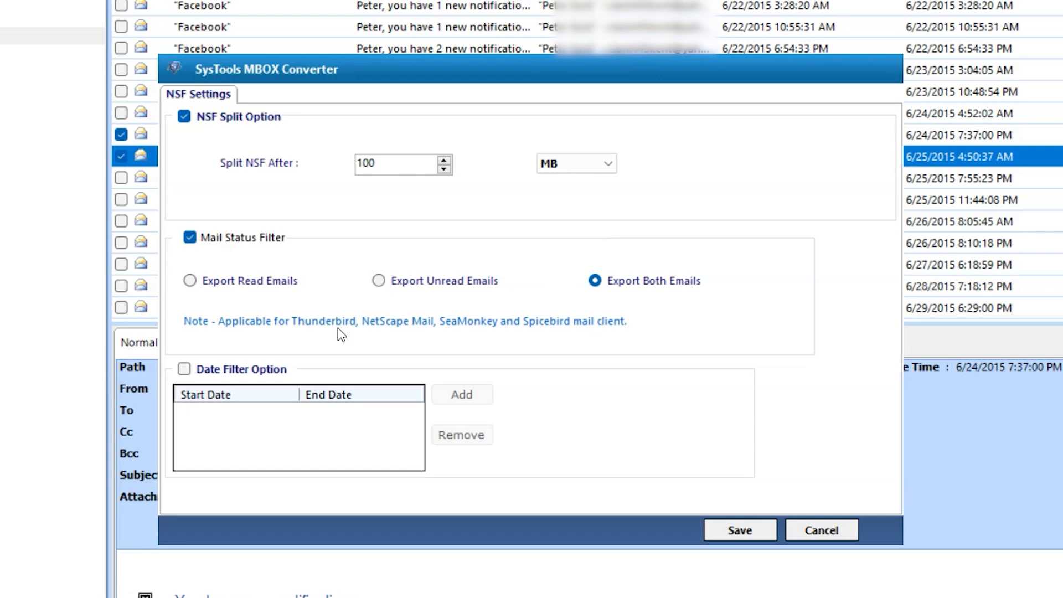
pyautogui.click(186, 369)
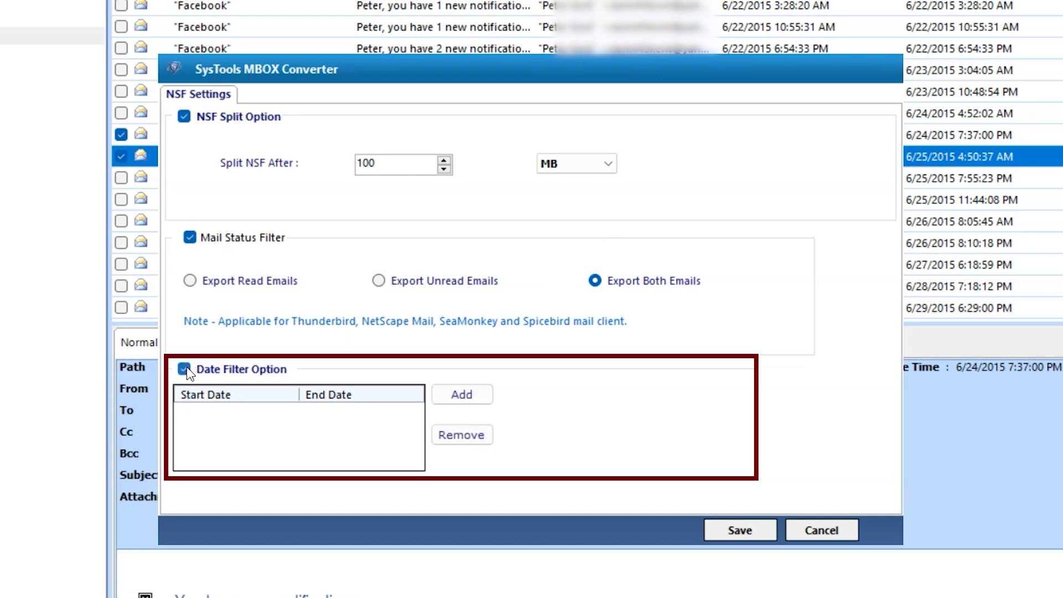
# Add a date filter range from 6/24/2021 to 1/24/2025 and remove that range again
pyautogui.click(460, 394)
pyautogui.click(508, 280)
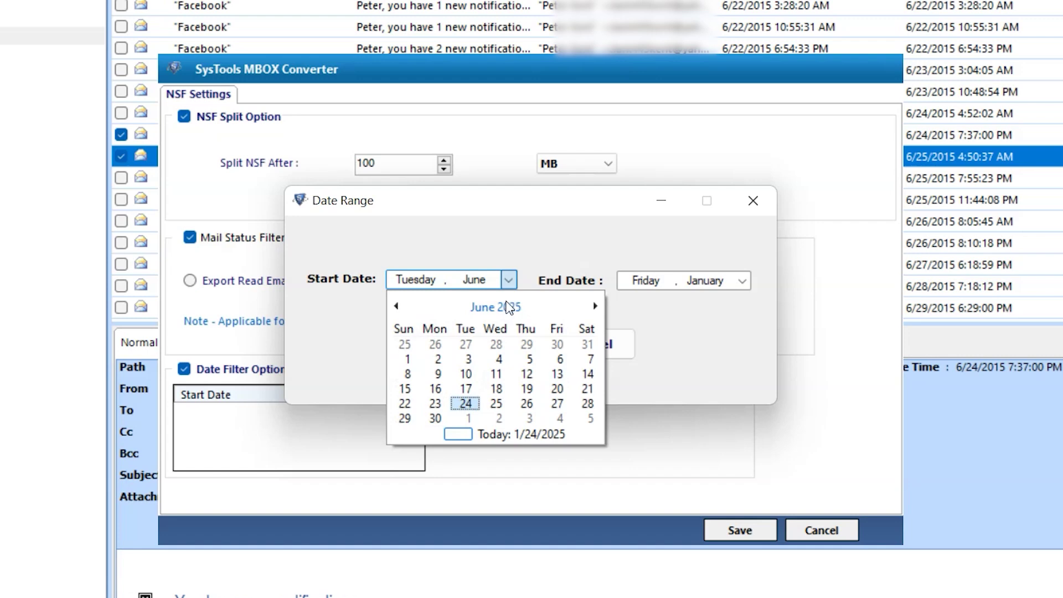
pyautogui.click(505, 307)
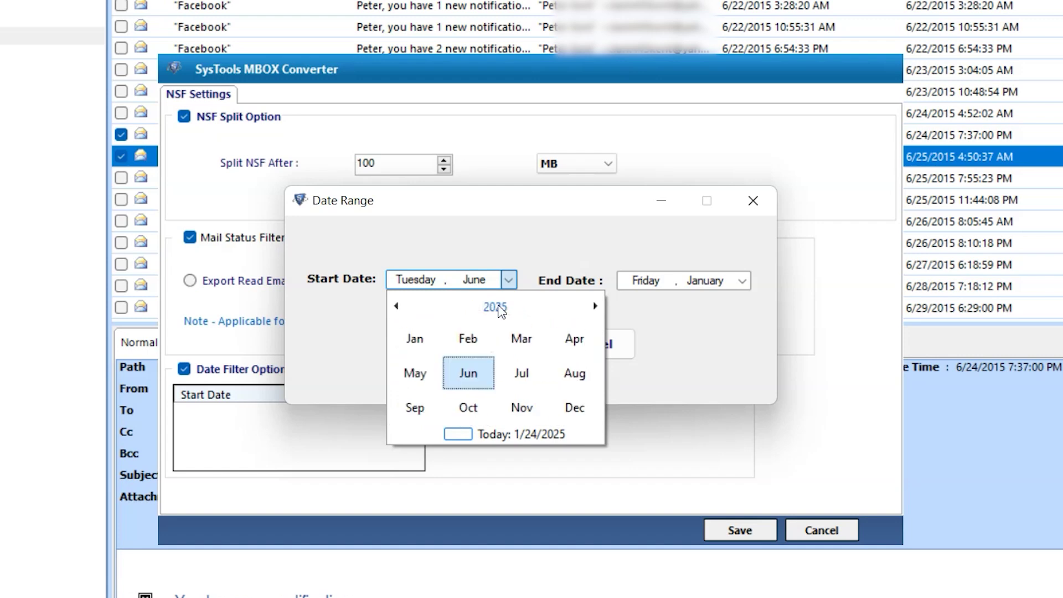
pyautogui.click(501, 308)
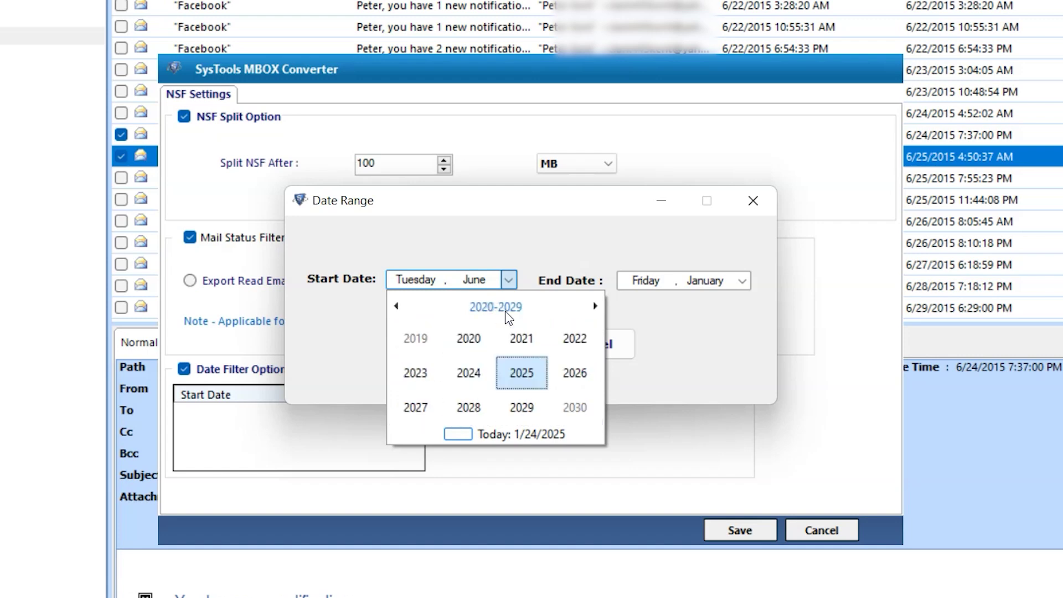
pyautogui.click(522, 338)
pyautogui.click(742, 280)
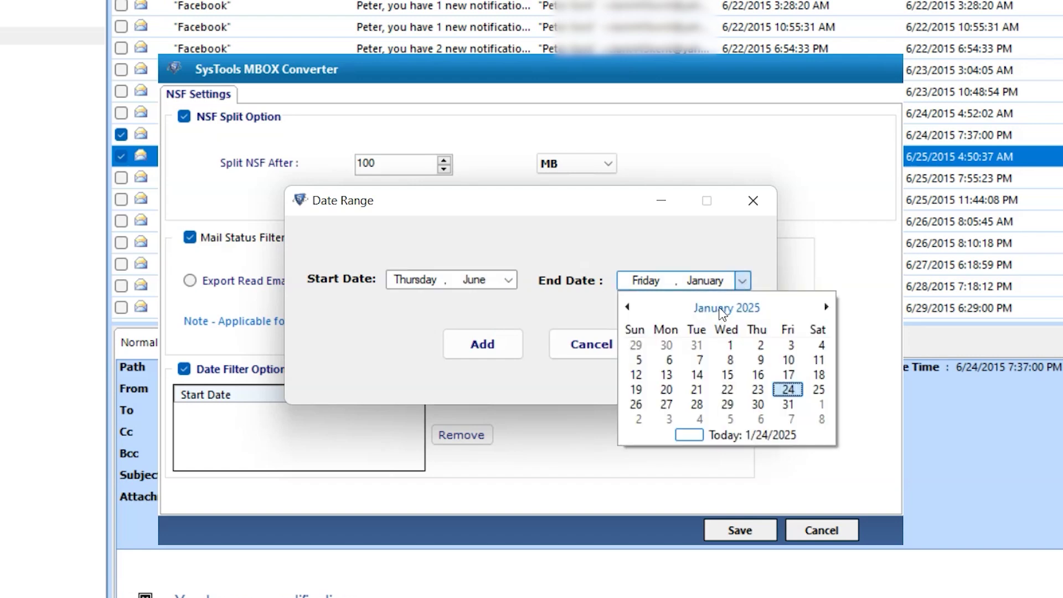
pyautogui.click(723, 308)
pyautogui.click(723, 308)
pyautogui.click(501, 349)
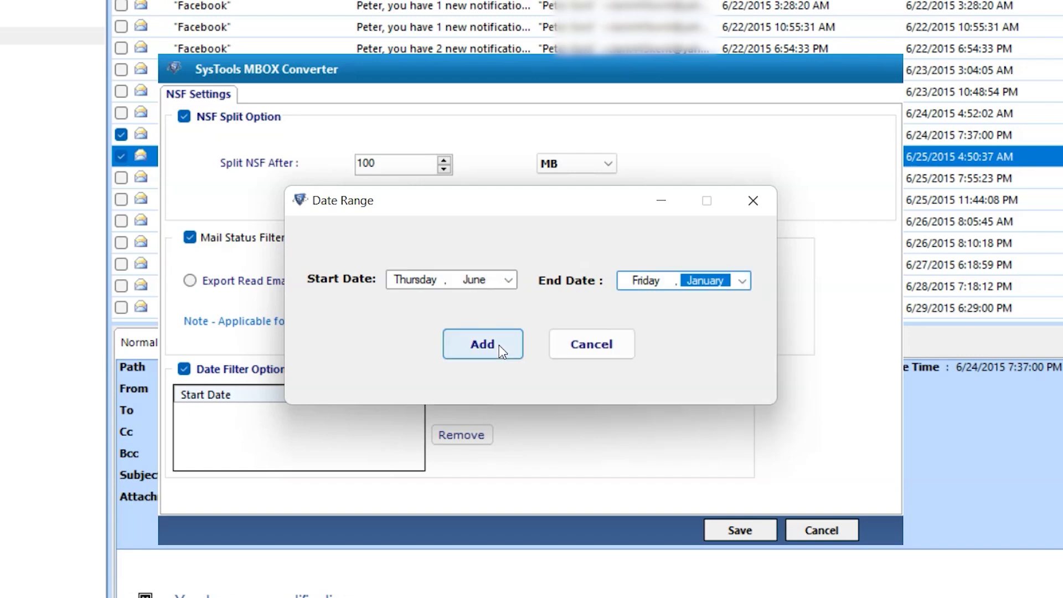
pyautogui.click(483, 344)
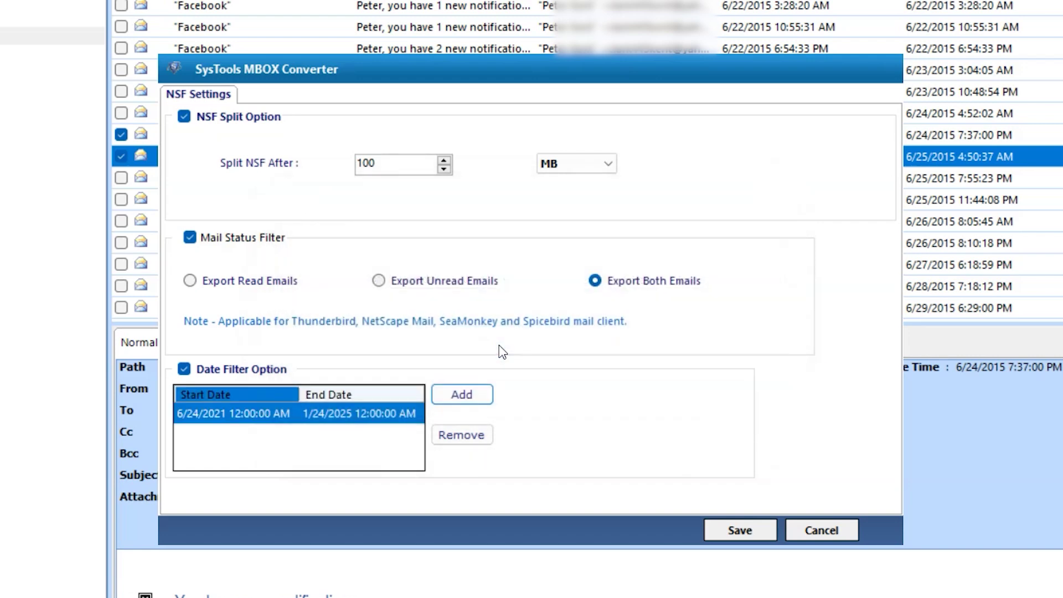
pyautogui.click(460, 435)
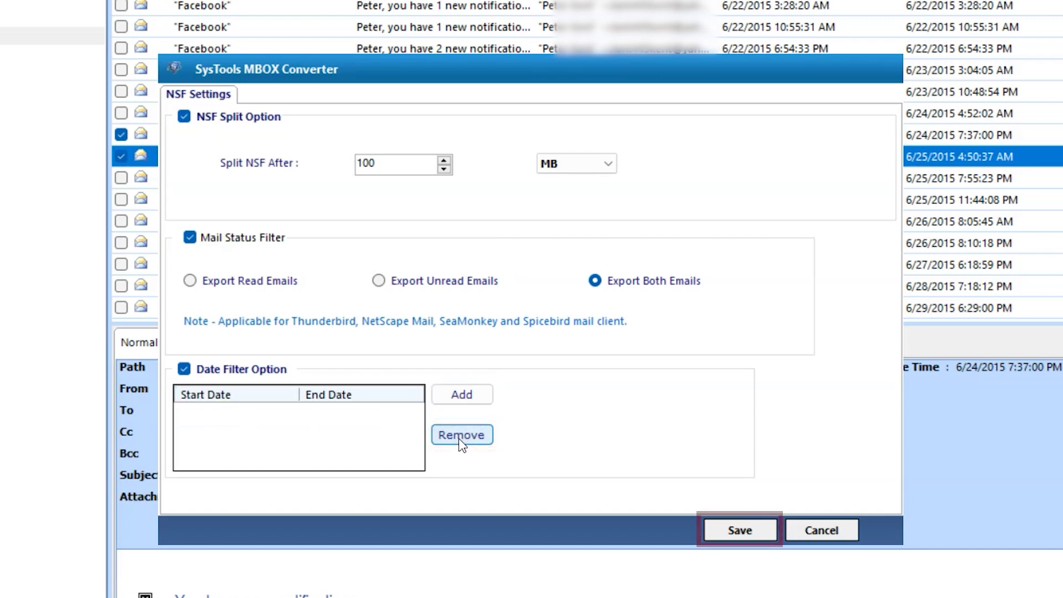
# Save the advanced NSF settings and set the export destination to the D:\mbox\exported folder
pyautogui.click(740, 530)
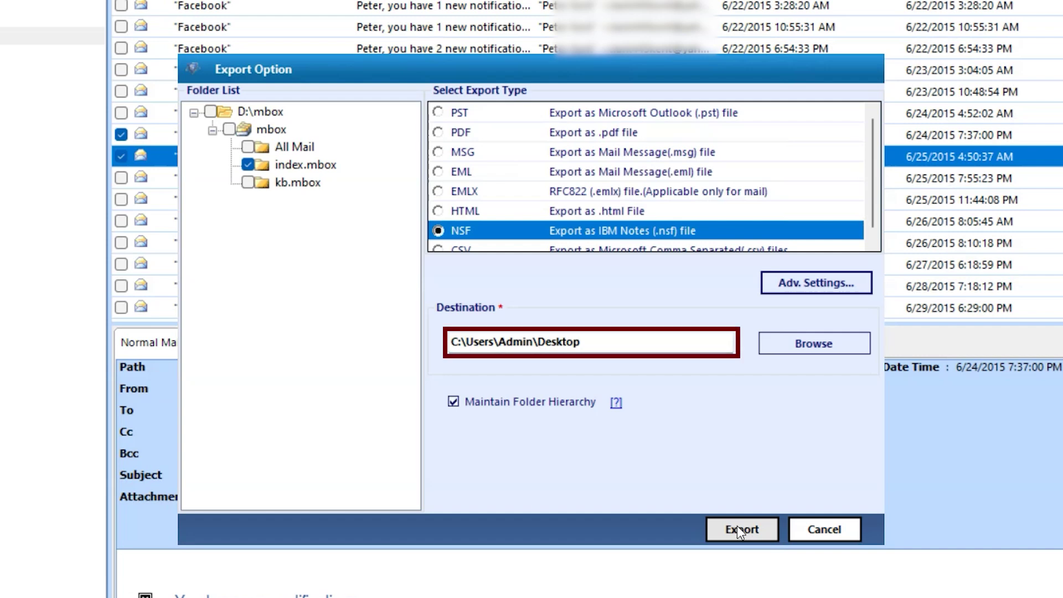
pyautogui.click(796, 346)
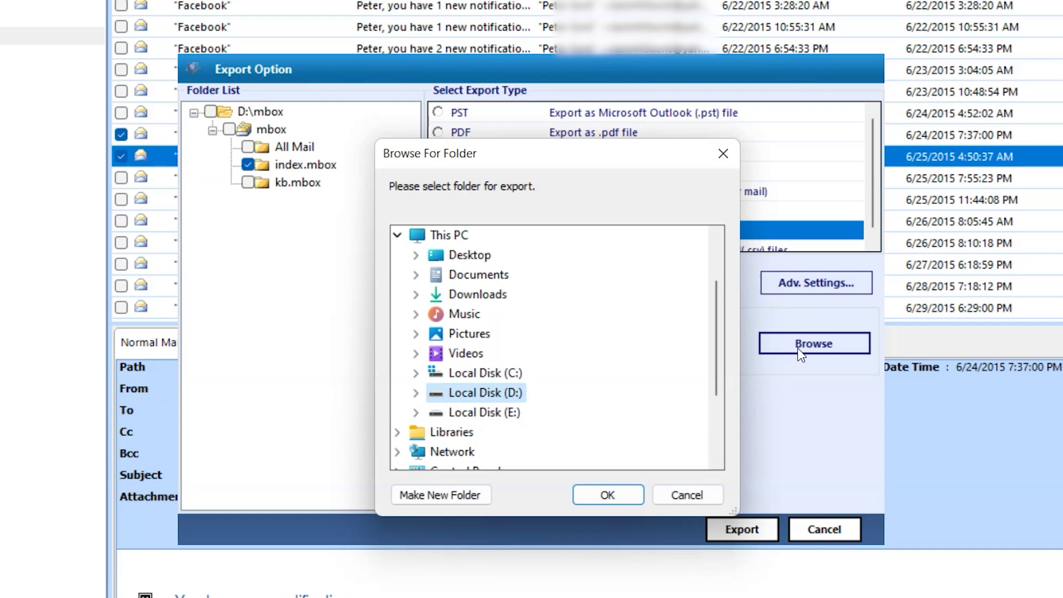
pyautogui.click(416, 392)
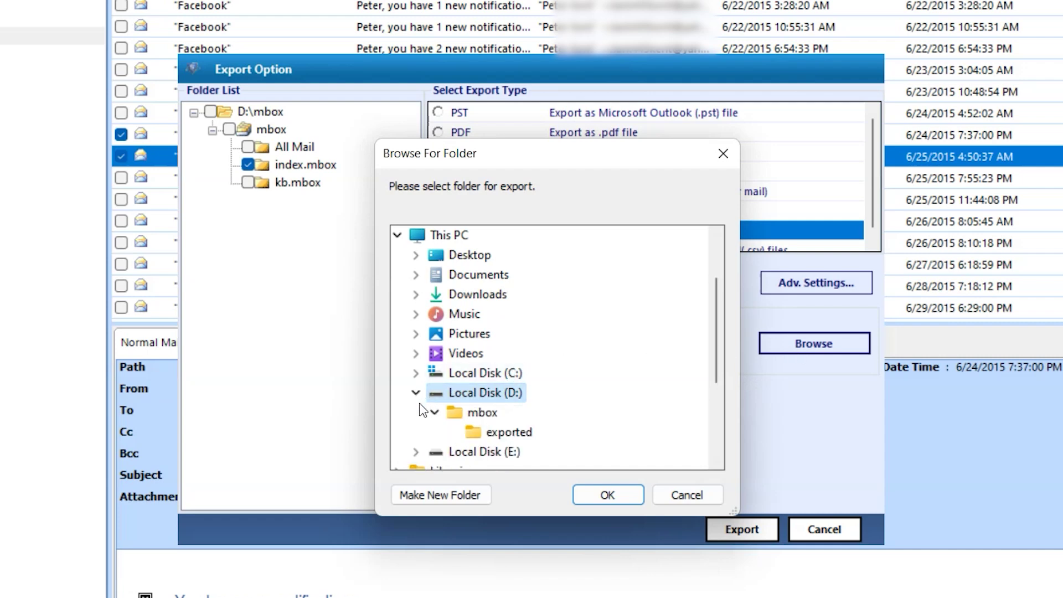
pyautogui.click(492, 443)
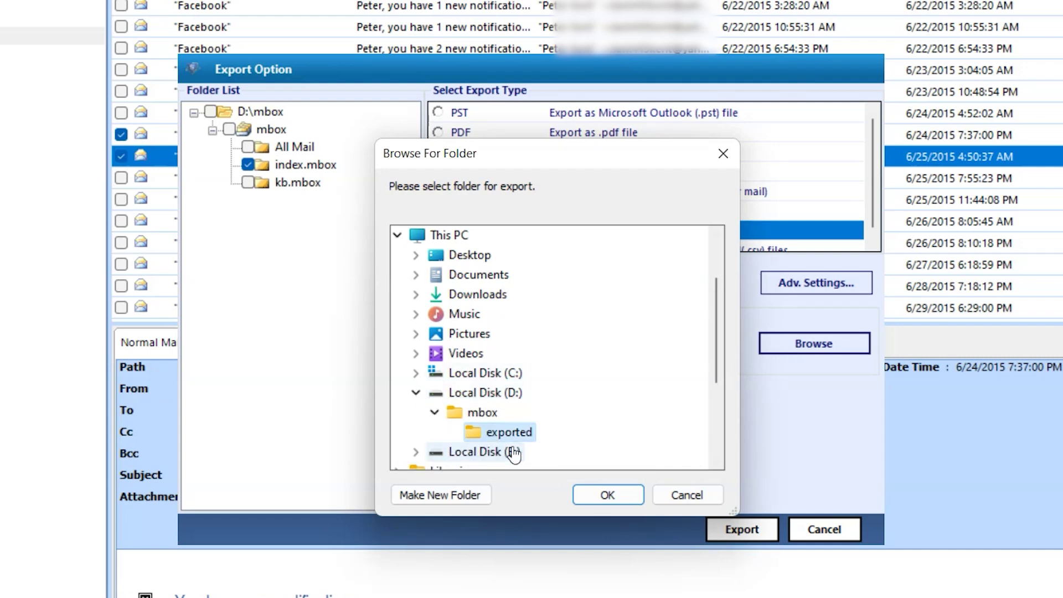
pyautogui.click(588, 499)
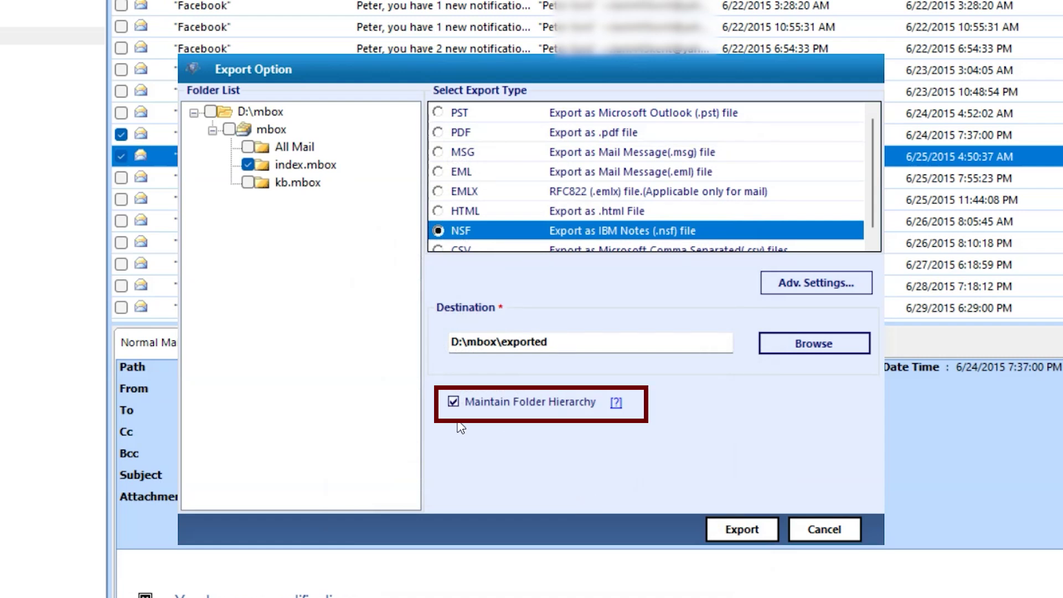
# Run the NSF export of index.mbox with the folder hierarchy maintained and dismiss the completion message
pyautogui.click(722, 529)
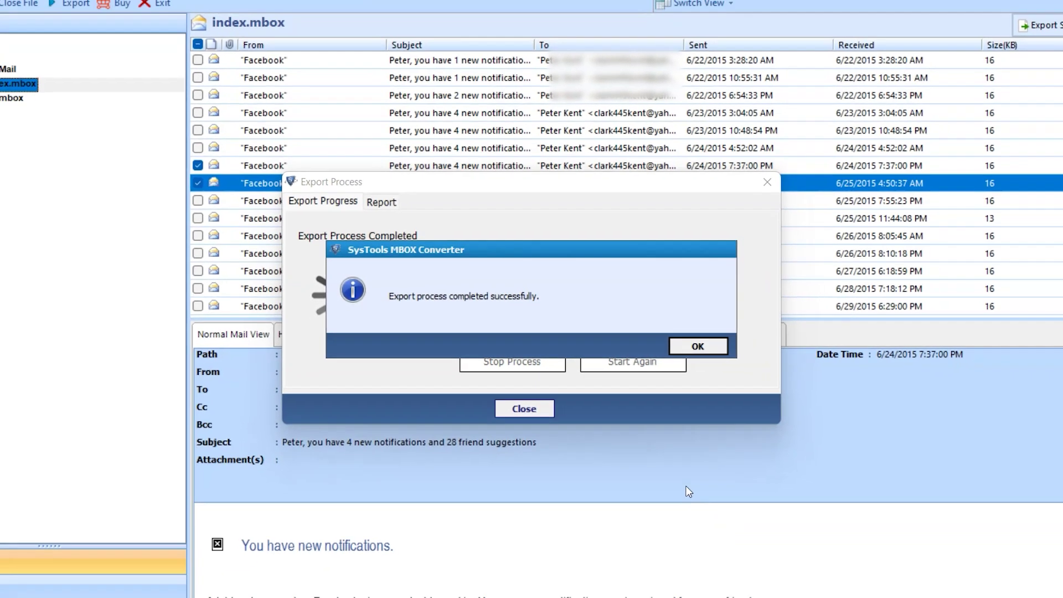
pyautogui.click(691, 348)
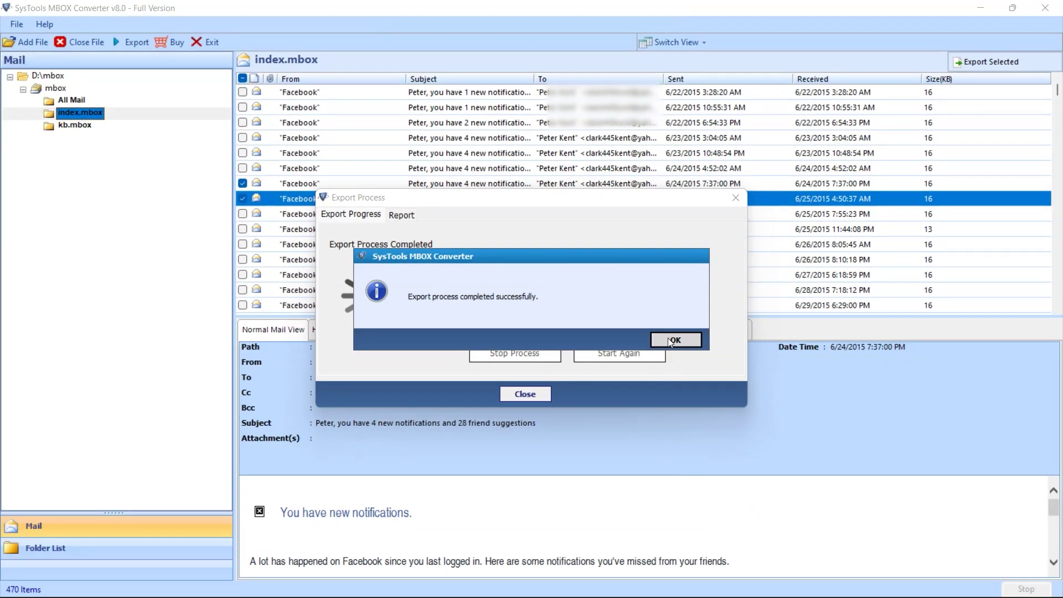
pyautogui.click(668, 340)
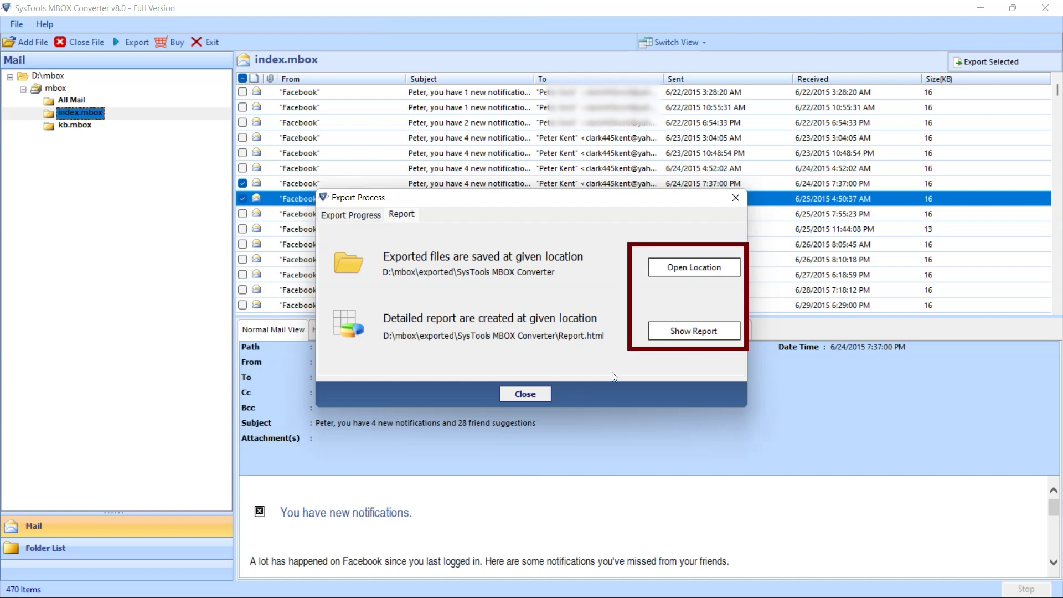
# Open the export location and inspect the exported NSF and CSV files inside its mbox folder
pyautogui.click(706, 277)
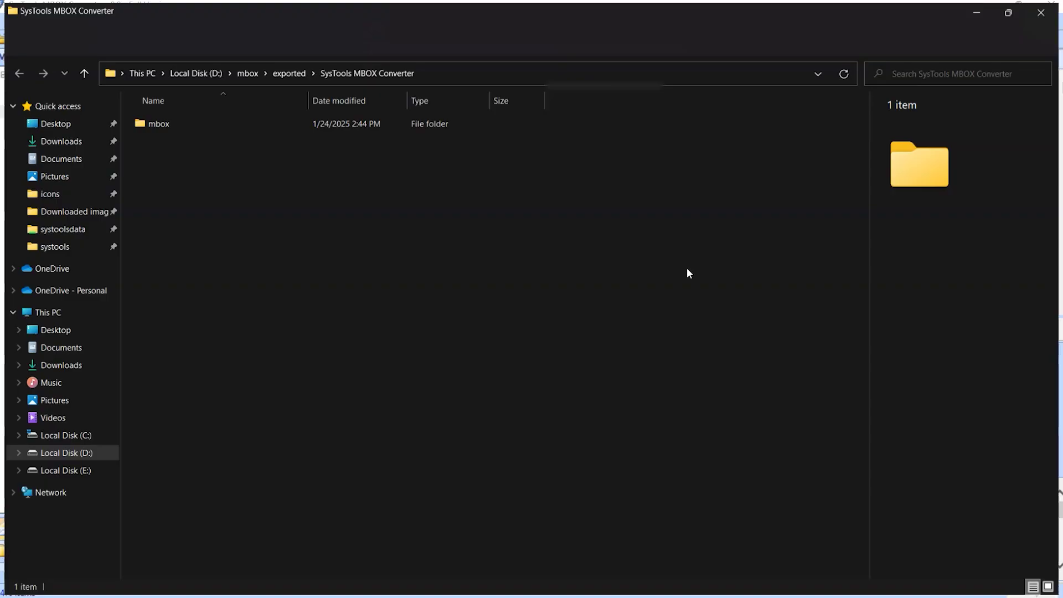
pyautogui.doubleClick(163, 122)
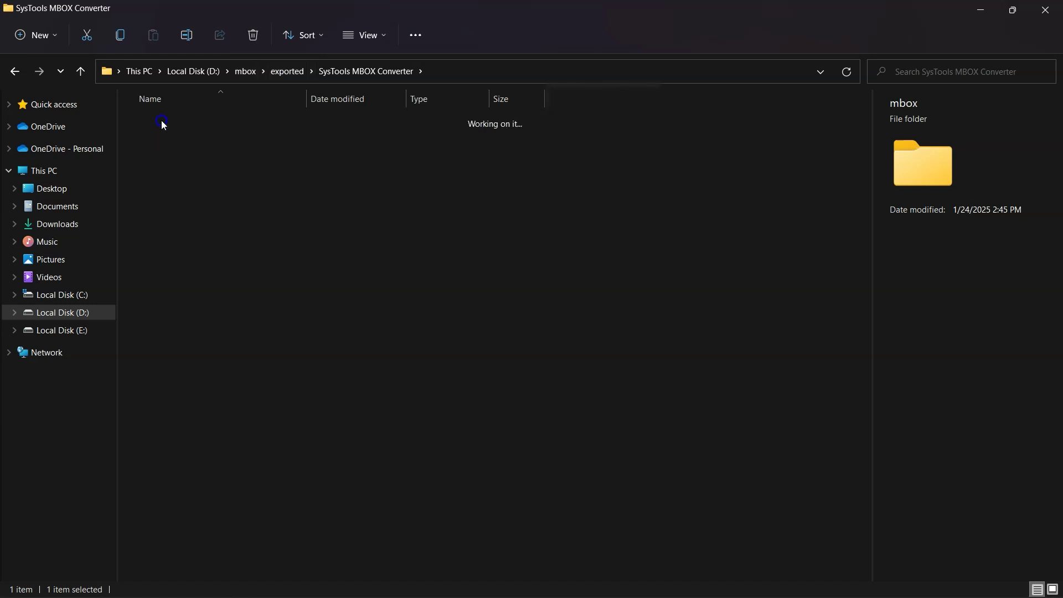
pyautogui.click(171, 124)
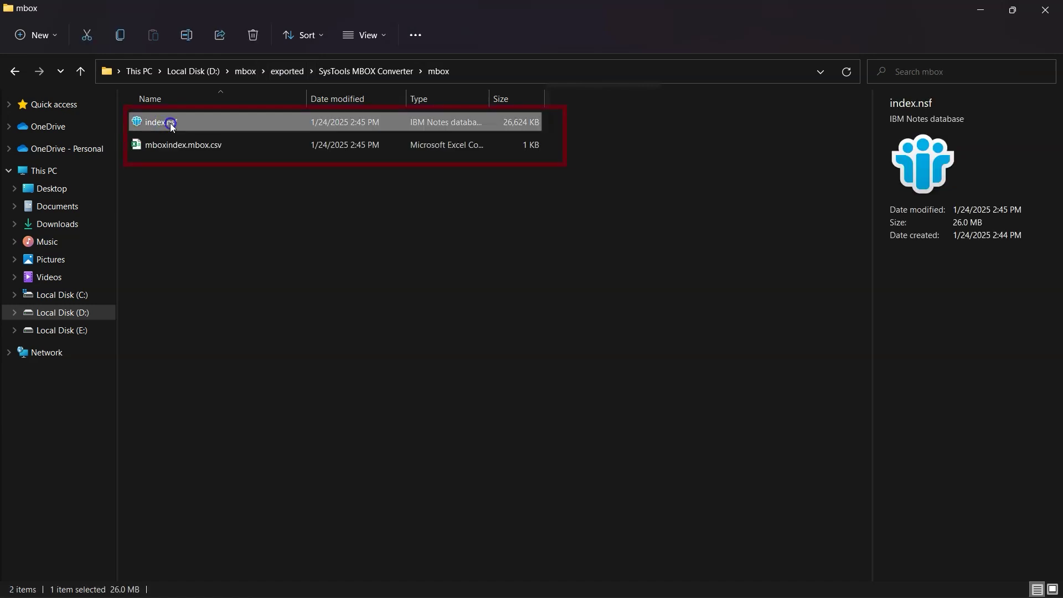
pyautogui.click(187, 146)
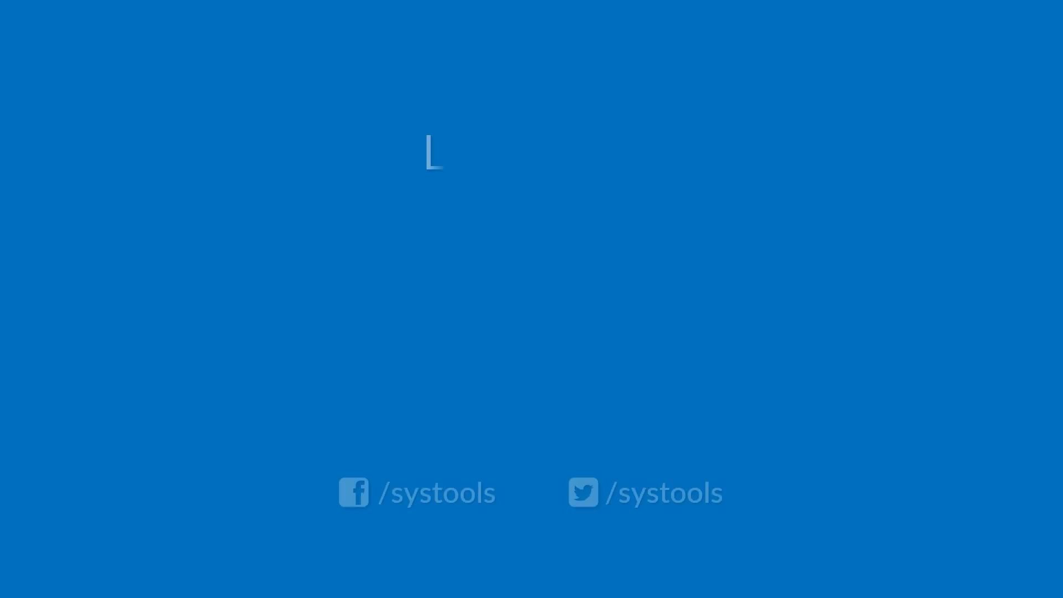